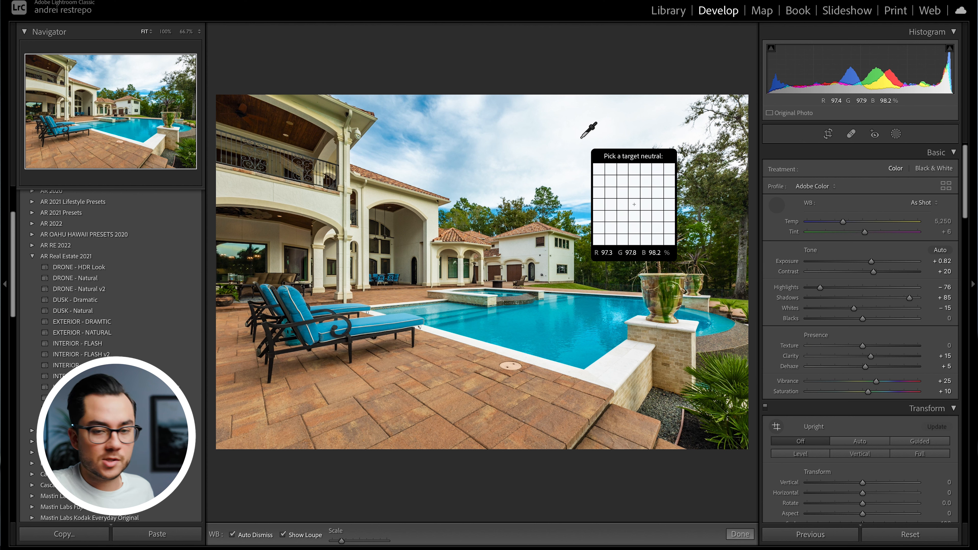
Step: Sample the white balance from the bright clouds and add a Select Sky mask to the photo
click(574, 141)
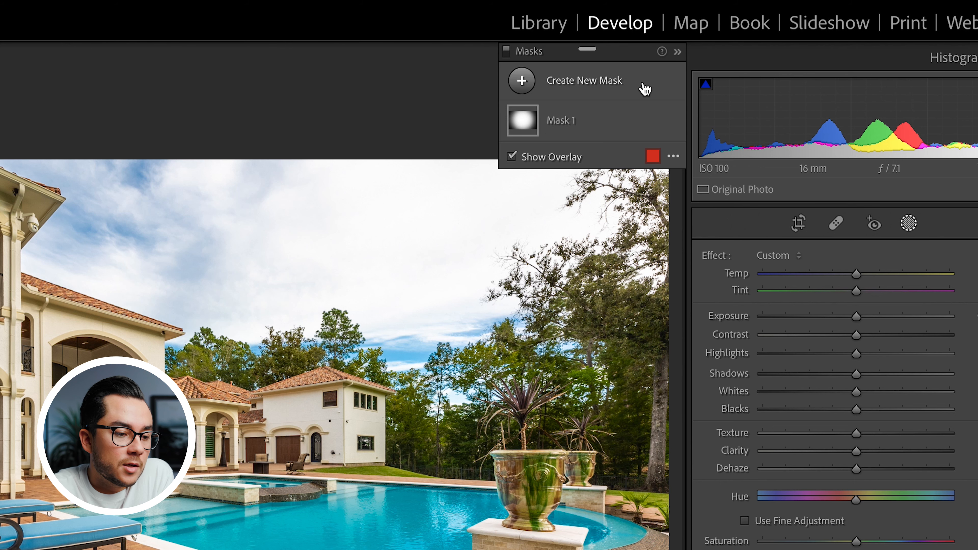
click(595, 92)
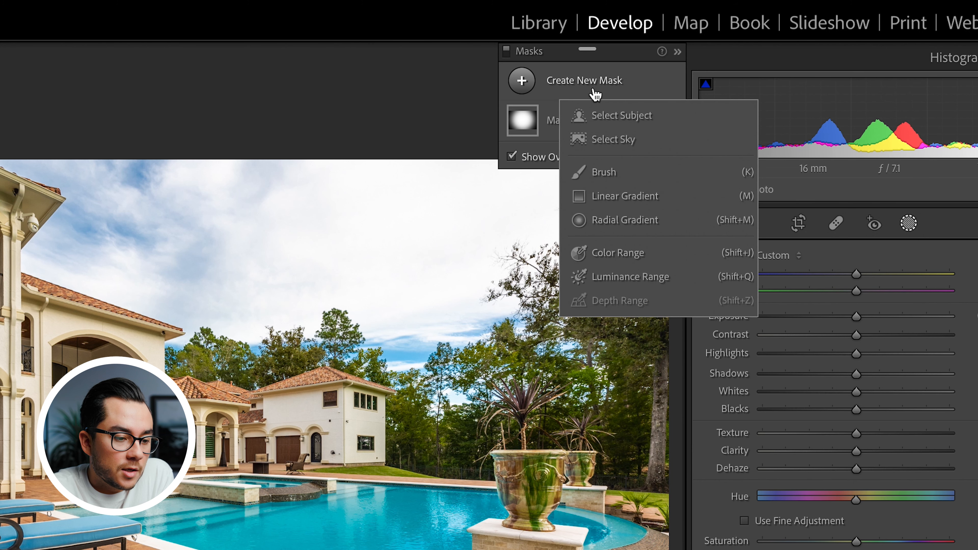
click(616, 144)
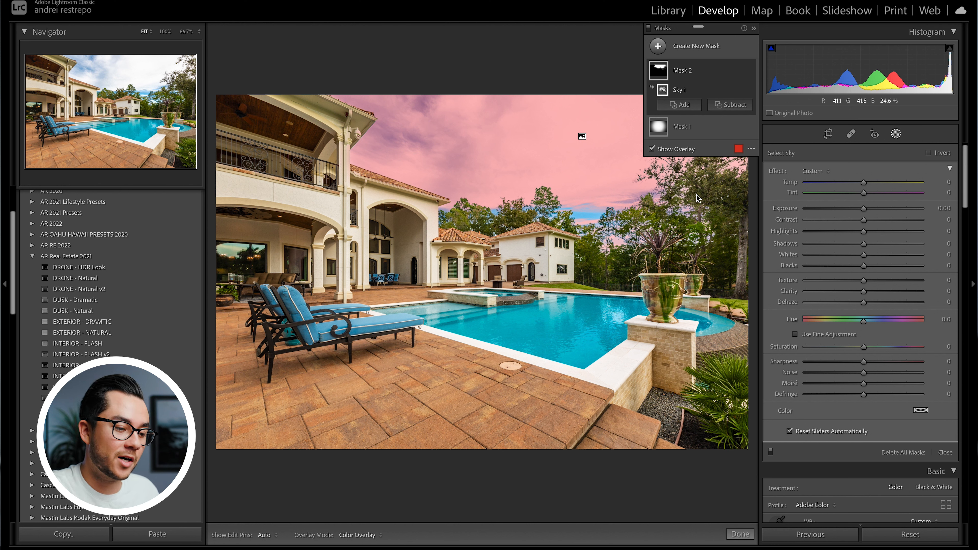
Step: Set the sky mask's exposure to -0.87, highlights to -30, temperature to -17 and hue to -8.2
drag(862, 210, 846, 235)
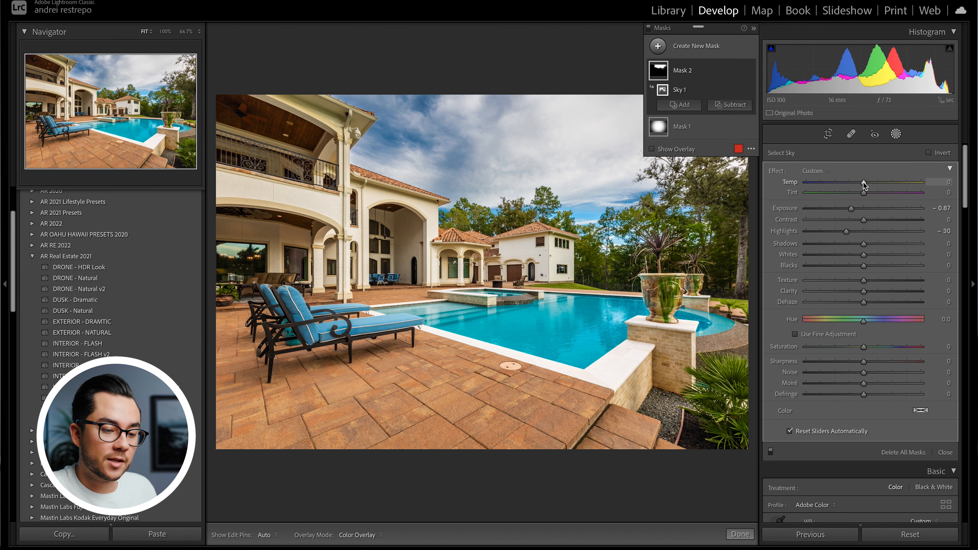
mouse_move(863, 183)
mouse_down()
mouse_move(853, 182)
mouse_move(872, 183)
mouse_move(848, 192)
mouse_move(869, 193)
mouse_move(853, 193)
mouse_up()
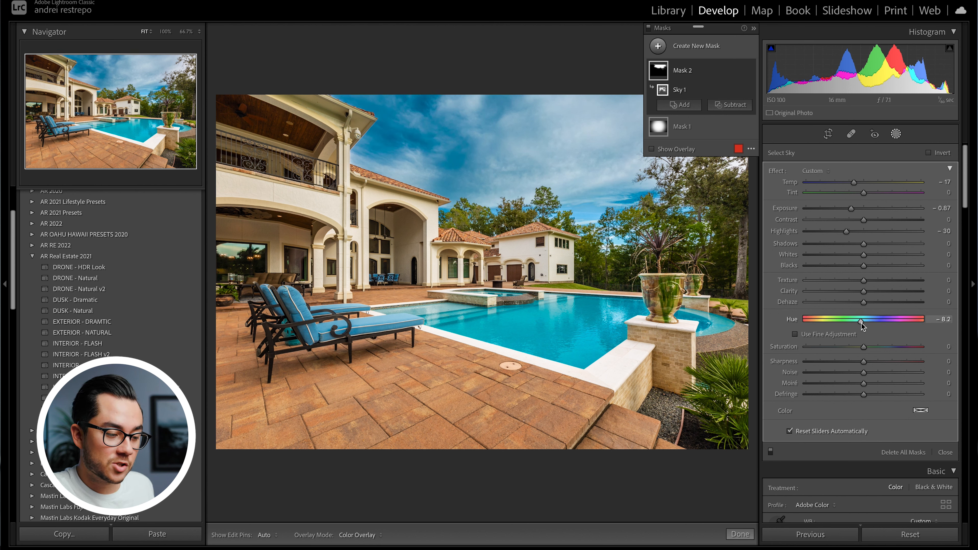
key(Return)
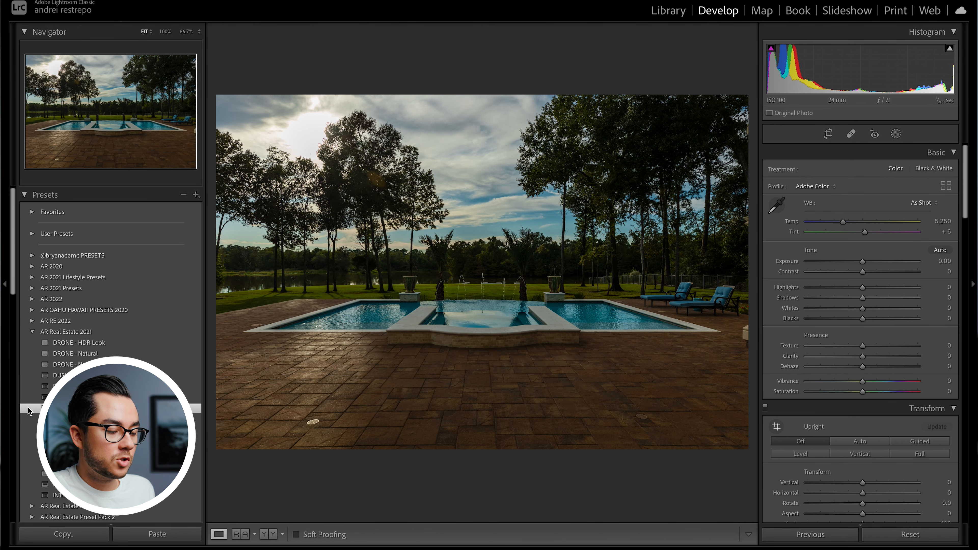
Step: Apply the EXTERIOR - NATURAL preset to the backlit pool photo and add an inverted Select Sky mask covering the foreground
click(27, 406)
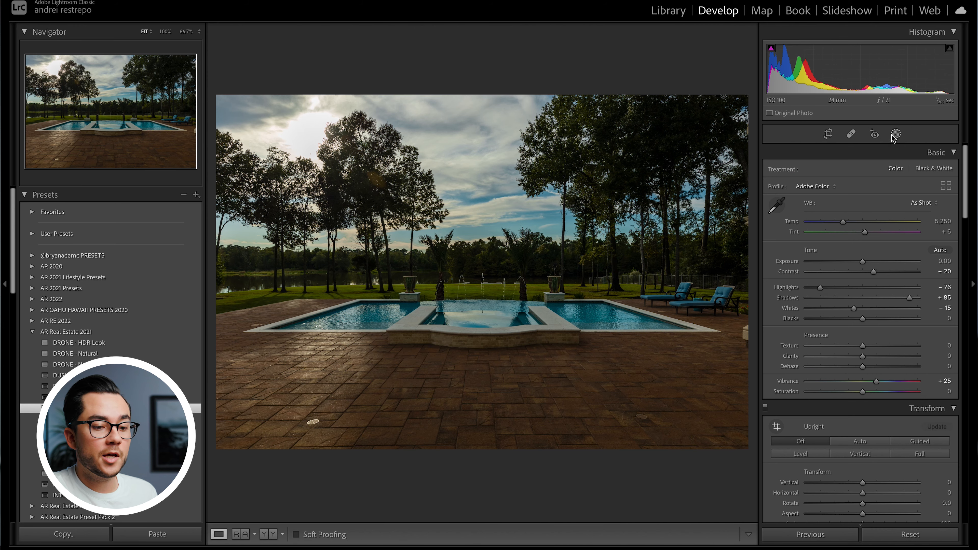
click(896, 134)
click(803, 180)
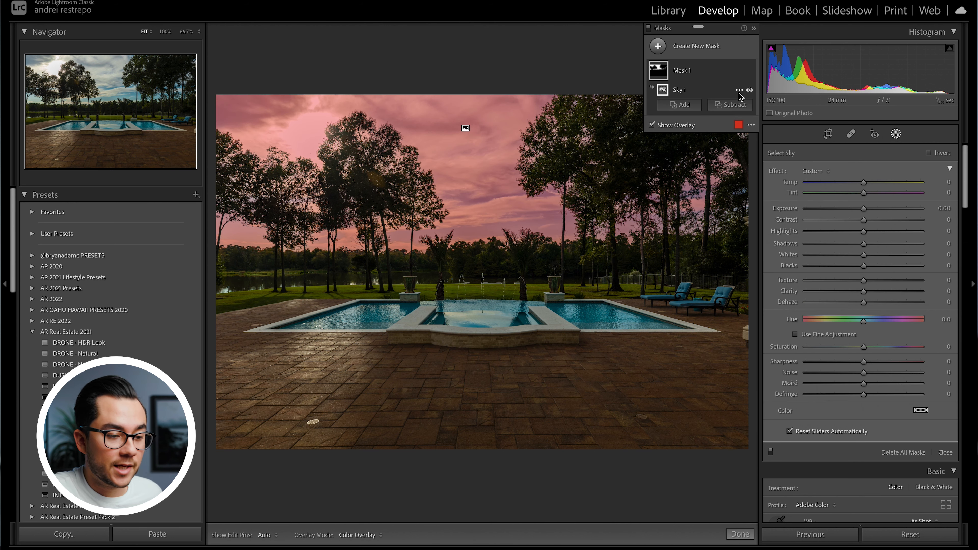
click(738, 90)
click(766, 133)
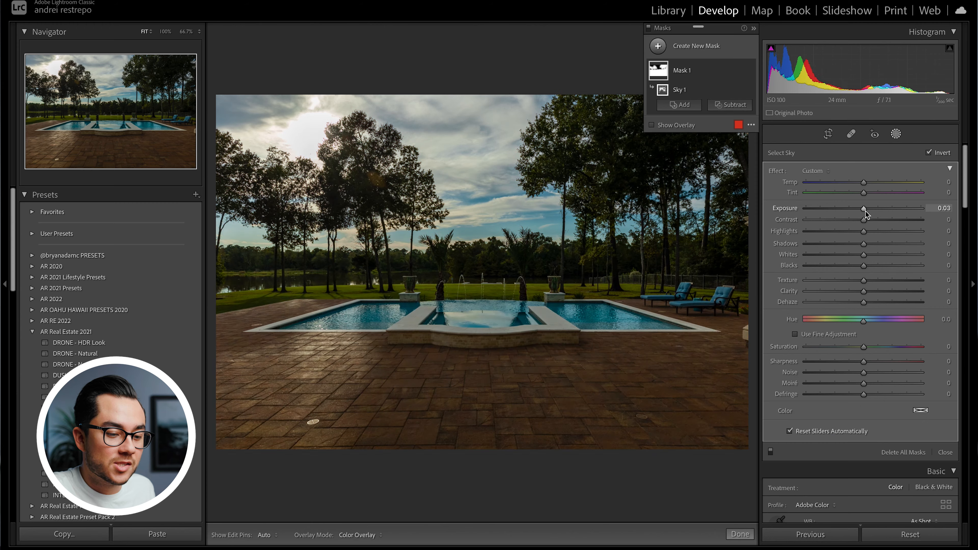
Step: Set the foreground mask's exposure to 1.27 and temperature to 19, and nudge the photo's overall exposure to +0.04
drag(864, 208, 886, 210)
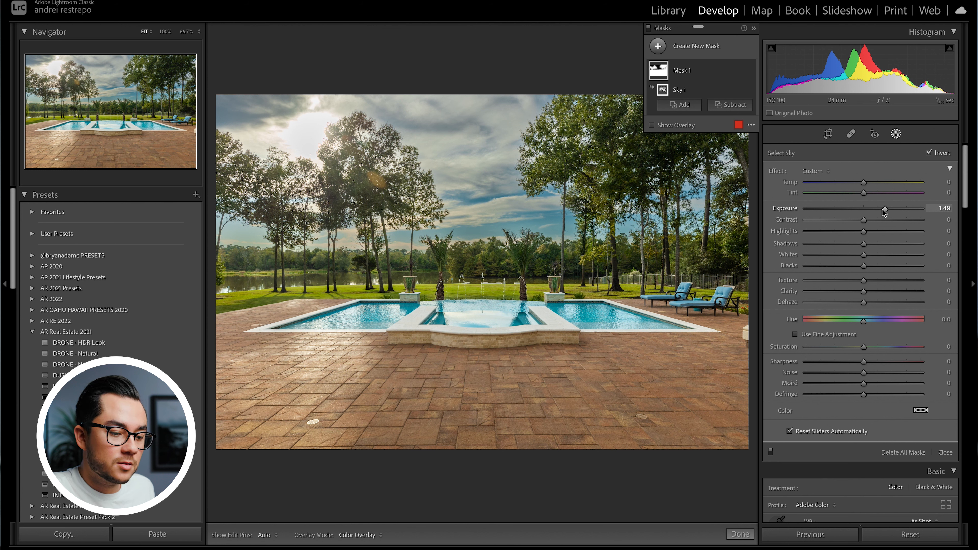
drag(883, 209, 879, 209)
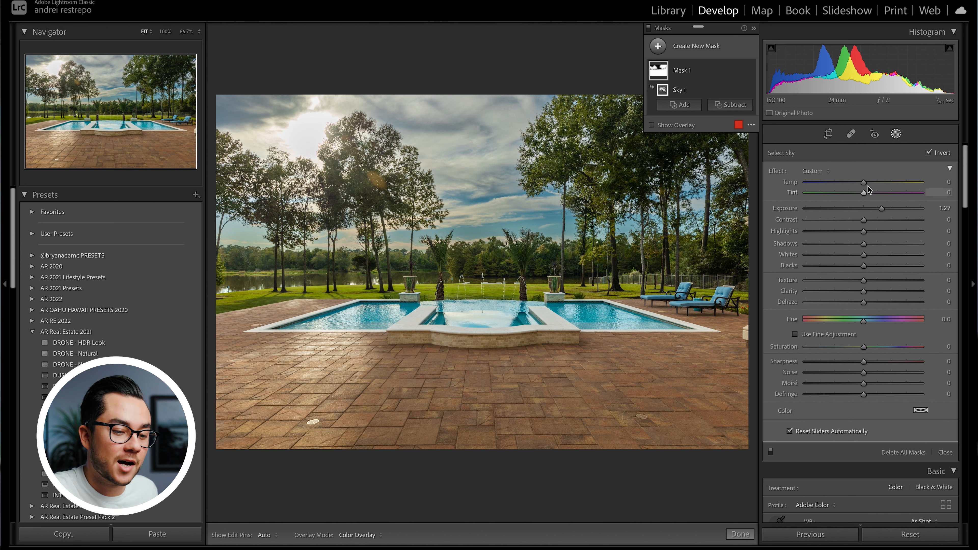
drag(866, 183, 876, 185)
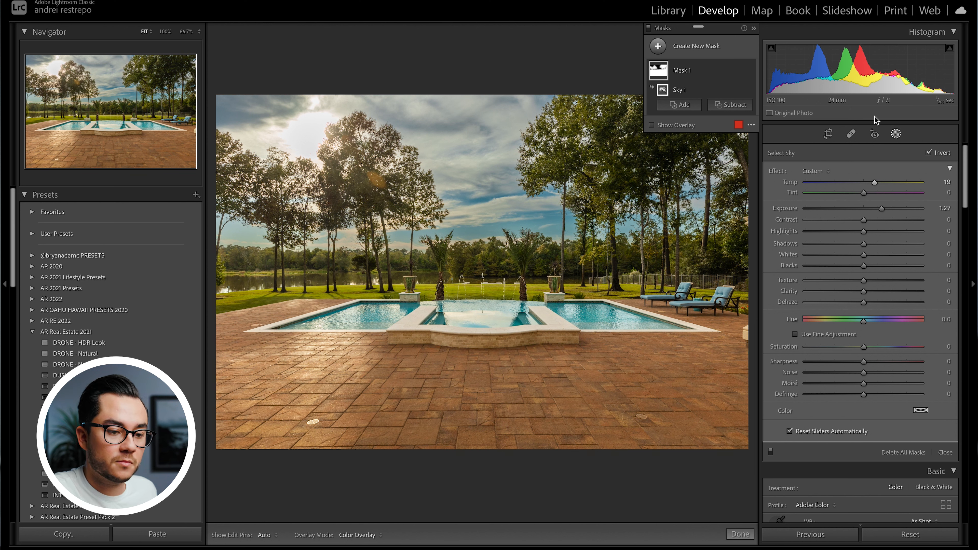
drag(870, 86, 872, 83)
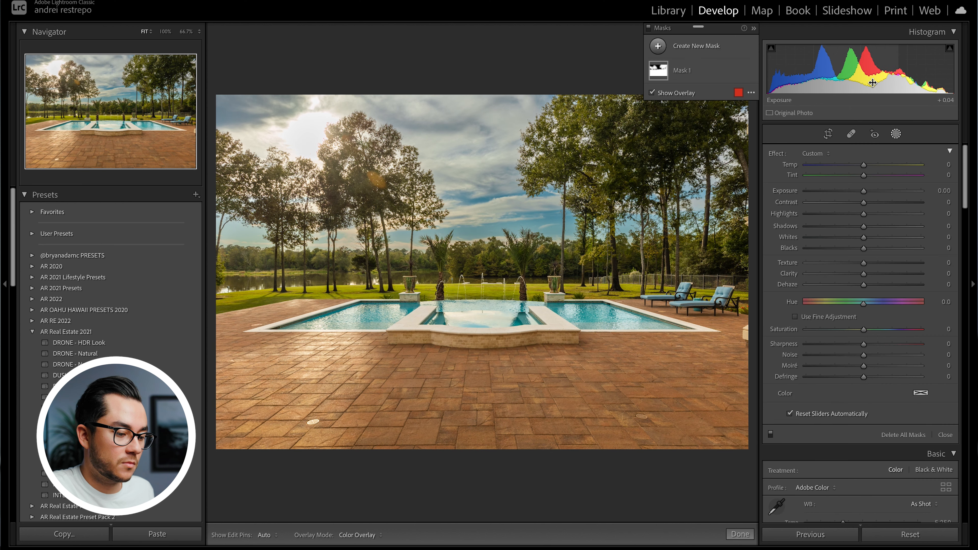
key(Escape)
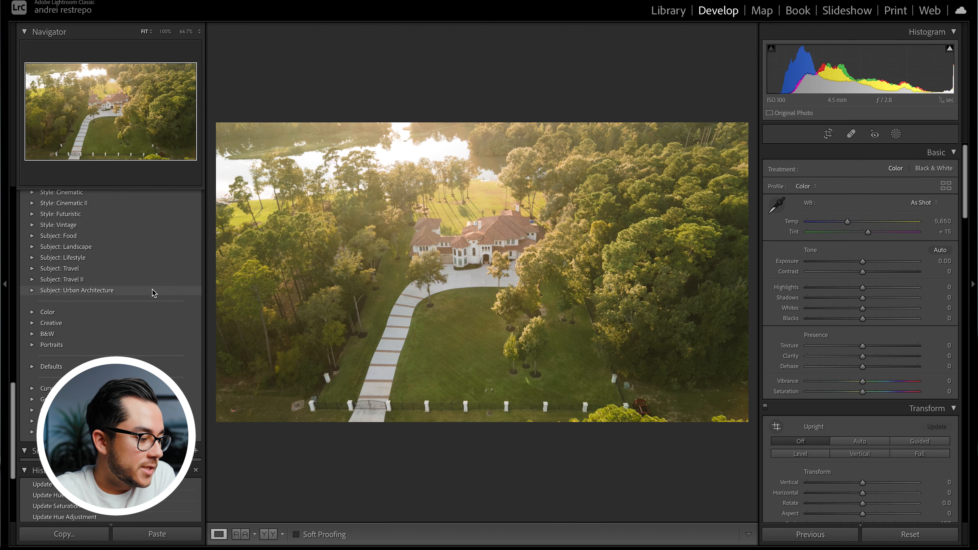
Step: Apply the DRONE - Natural preset from AR Real Estate 2021 to the aerial house photo and set exposure to +0.22
scroll(154, 292, down, 1)
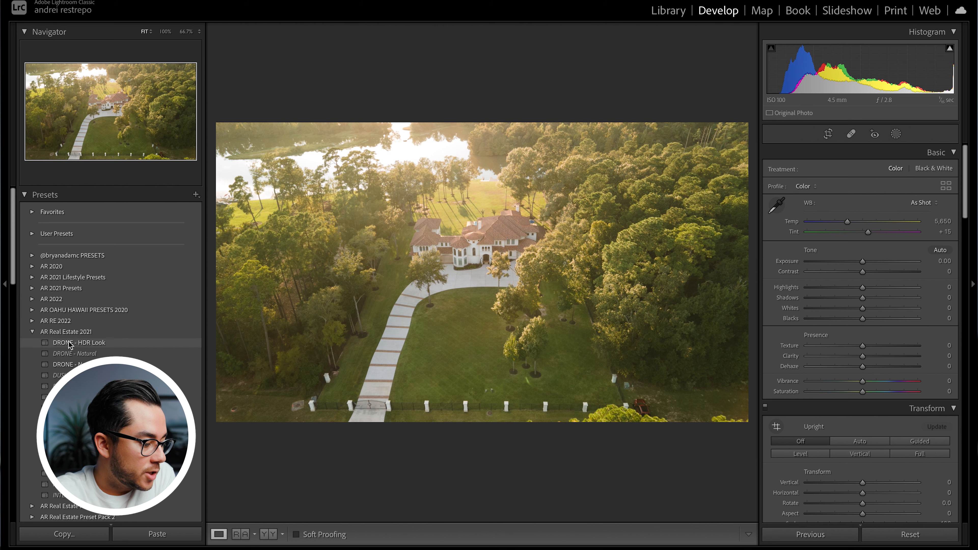
click(66, 357)
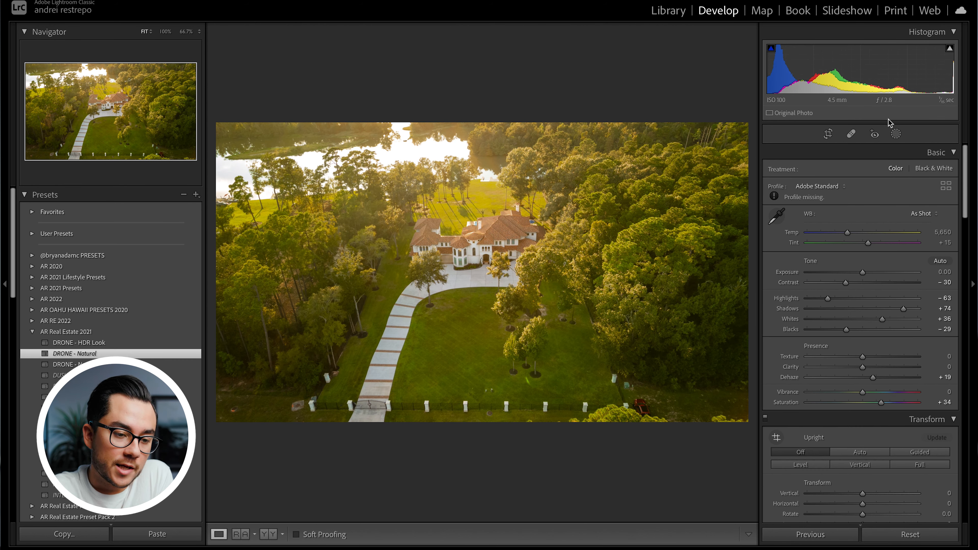
drag(862, 272, 864, 272)
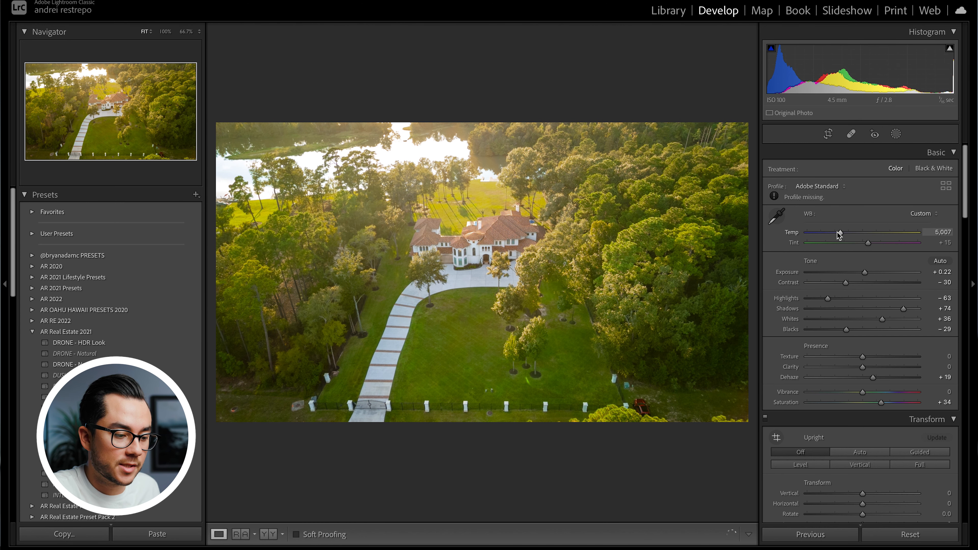
Step: Undo a trial temperature of 5,007 and sample the white balance from the driveway in front of the house
drag(838, 235, 839, 235)
key(ctrl+z)
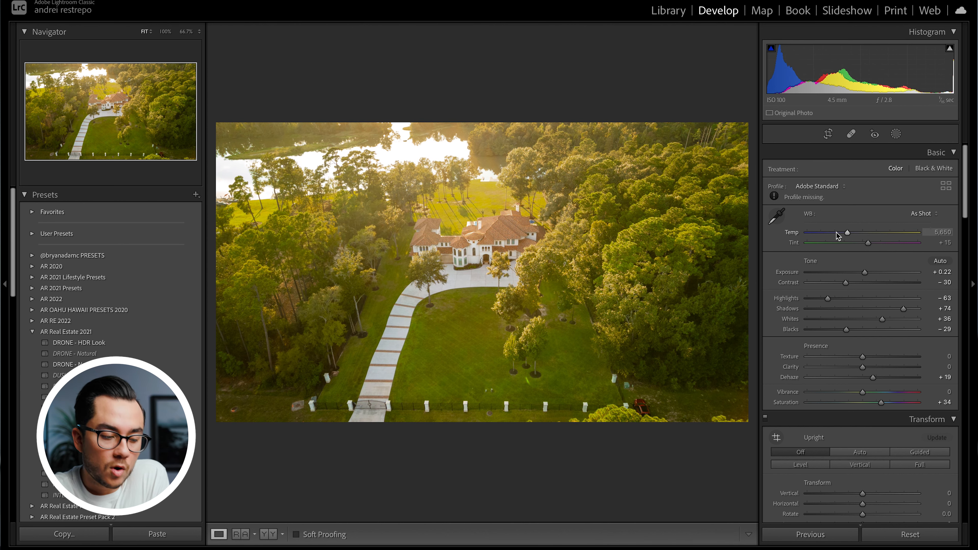
click(525, 273)
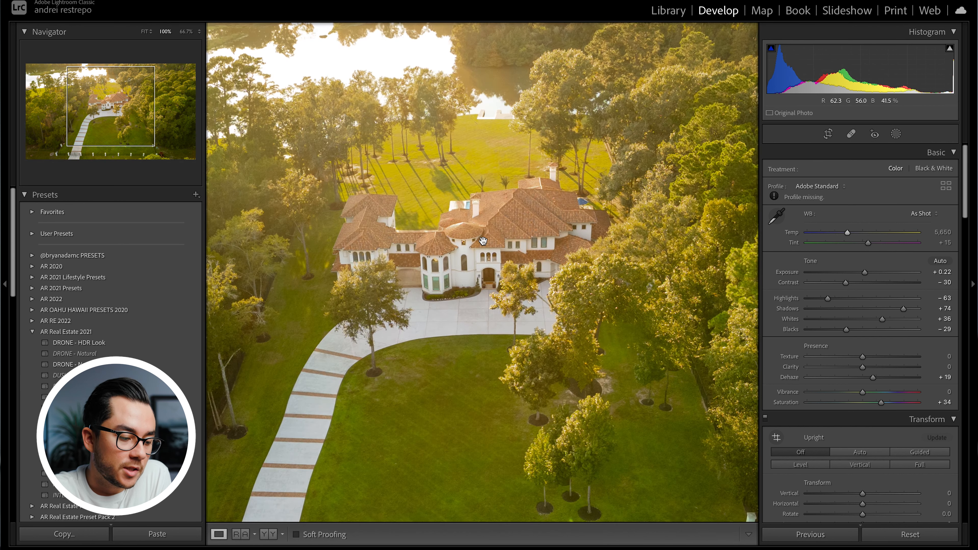
click(779, 217)
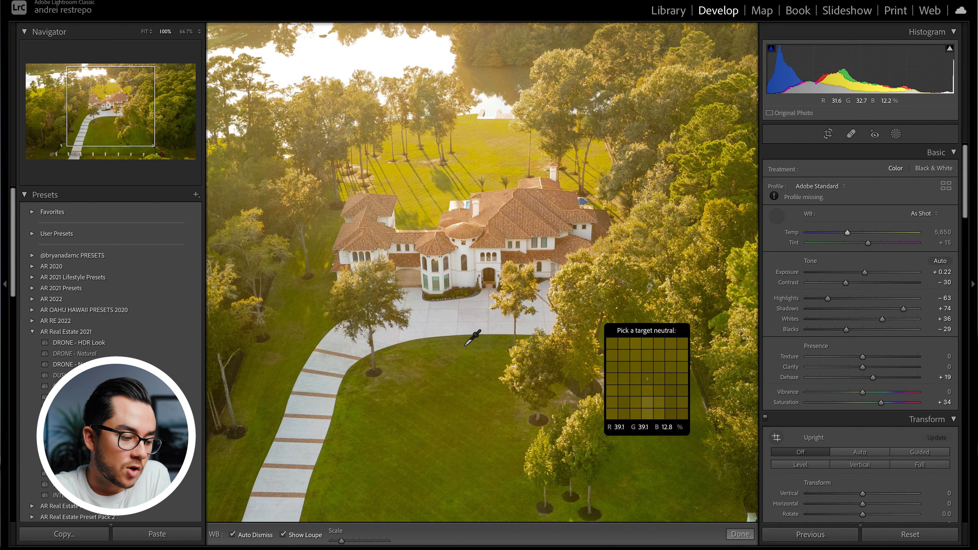
click(438, 330)
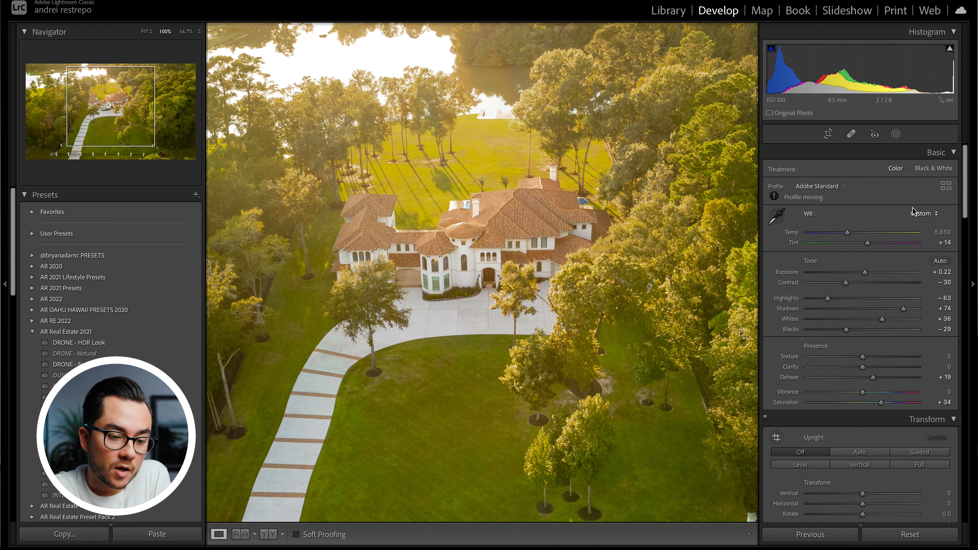
drag(470, 297, 458, 273)
click(560, 272)
Step: Add a Color Range mask sampled from the green lawn beside the driveway, with Refine set to 61
click(895, 134)
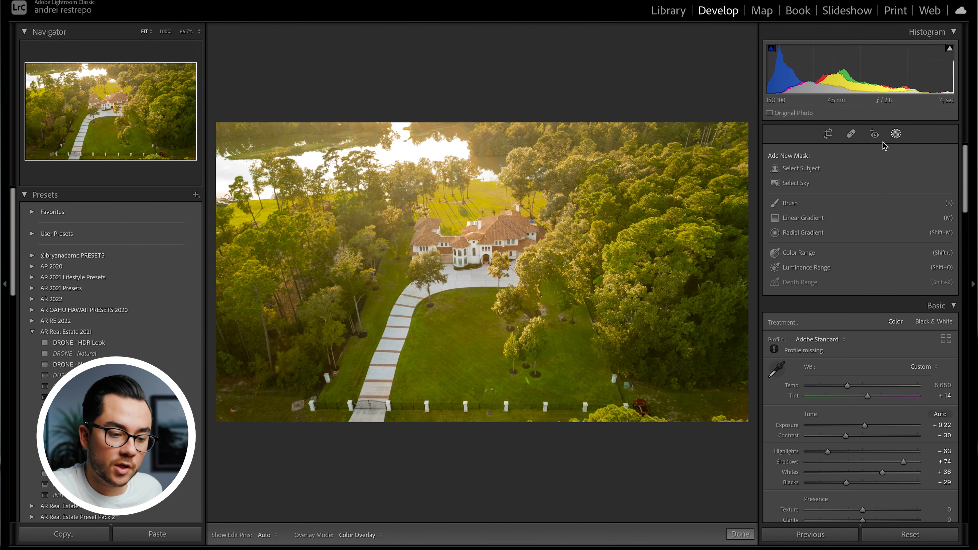
click(798, 252)
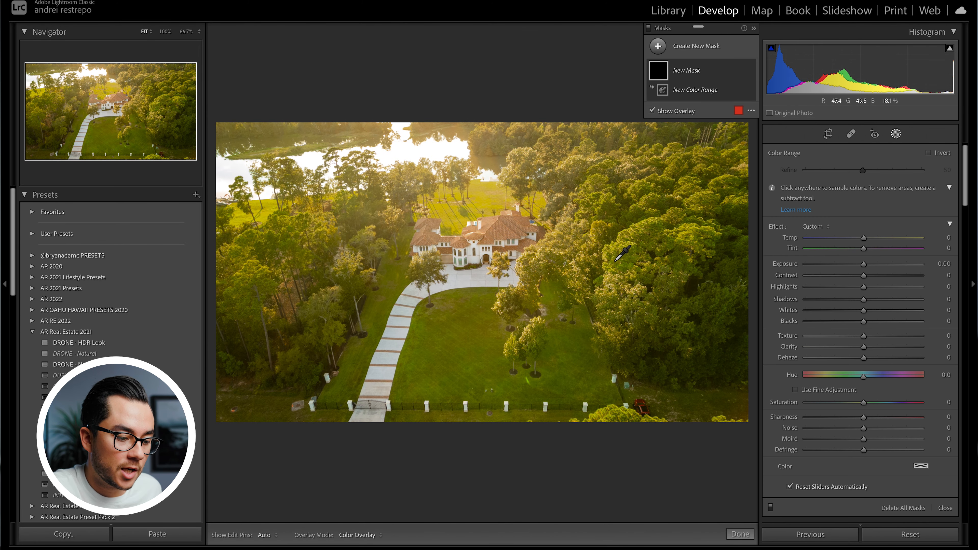
click(420, 328)
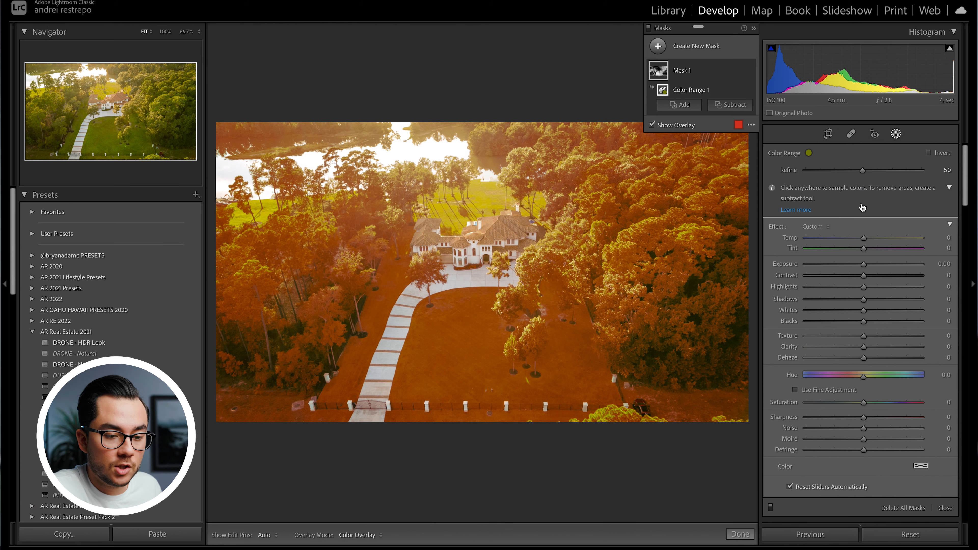
drag(840, 177, 890, 180)
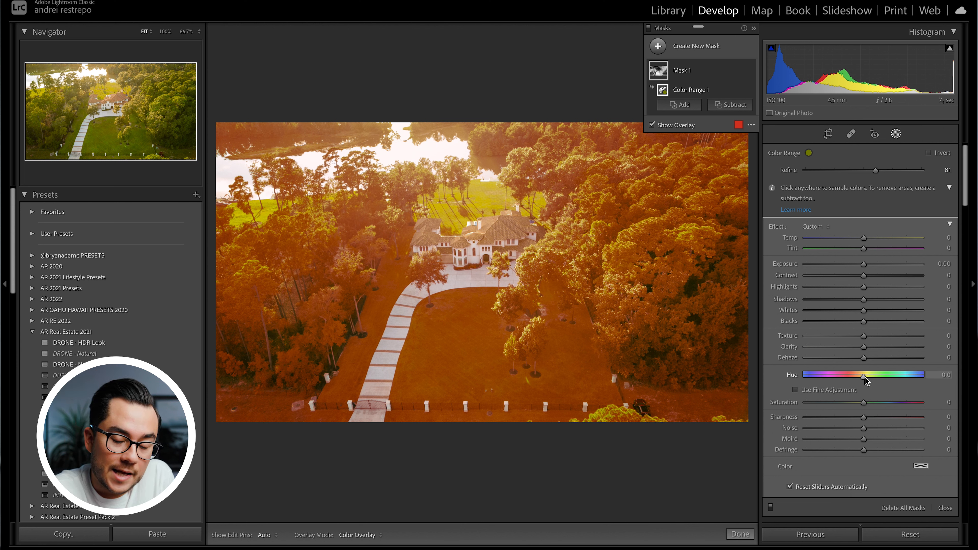
Step: Shift the greenery mask's hue to 17.2 and set its saturation to -25
drag(865, 377, 866, 377)
mouse_move(866, 379)
mouse_down()
mouse_move(857, 378)
mouse_move(870, 376)
mouse_up()
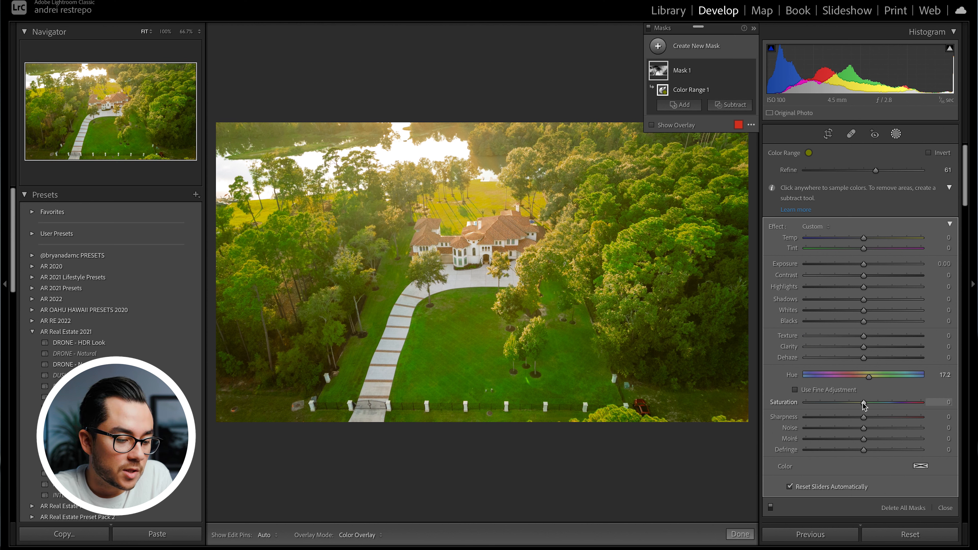
drag(862, 403, 848, 406)
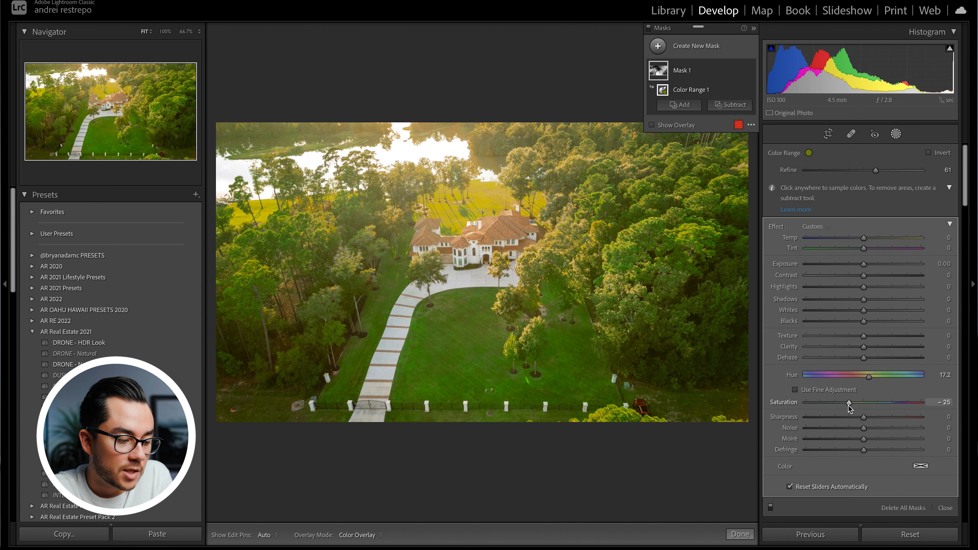
Step: Set the greenery mask's highlights to 15 and shadows to -14, leaving temperature and contrast at 0
drag(863, 239, 863, 238)
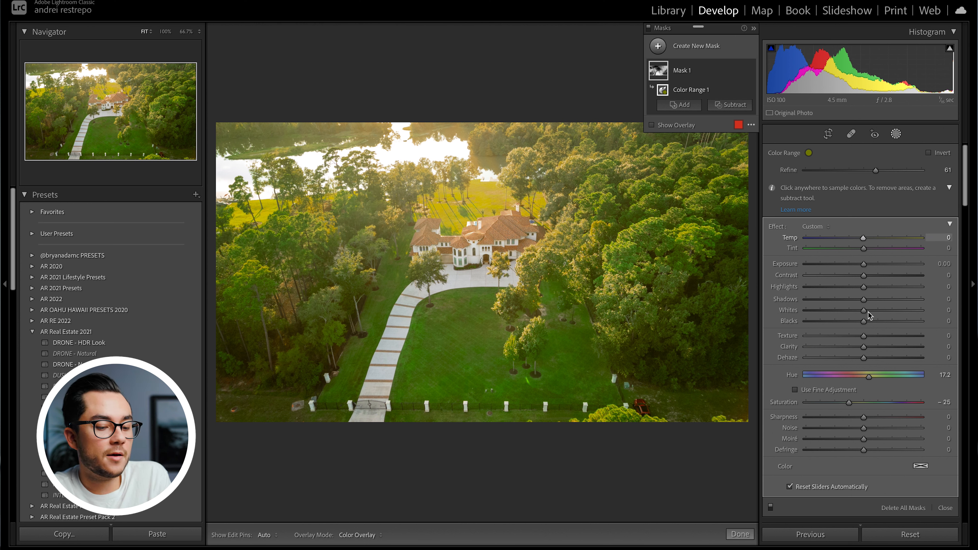
drag(862, 276, 857, 304)
double_click(875, 275)
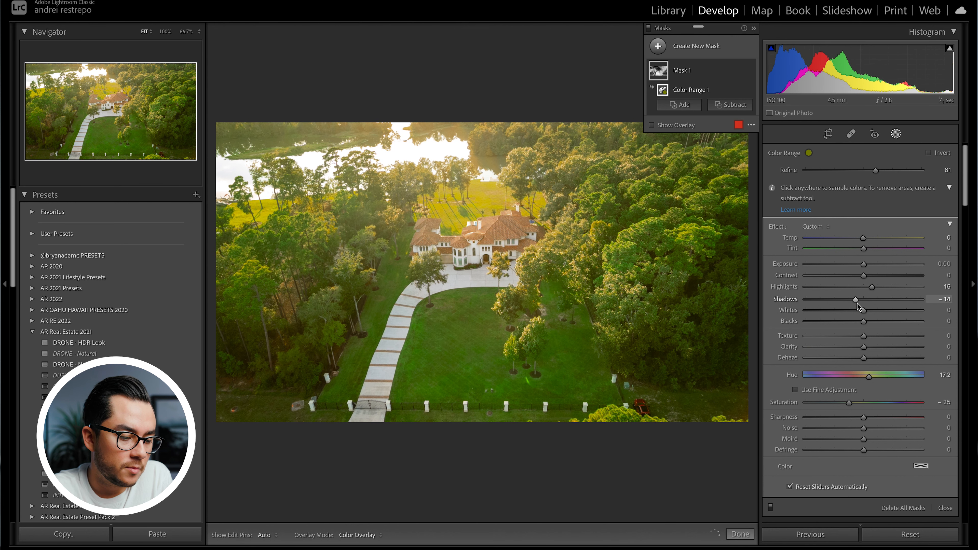